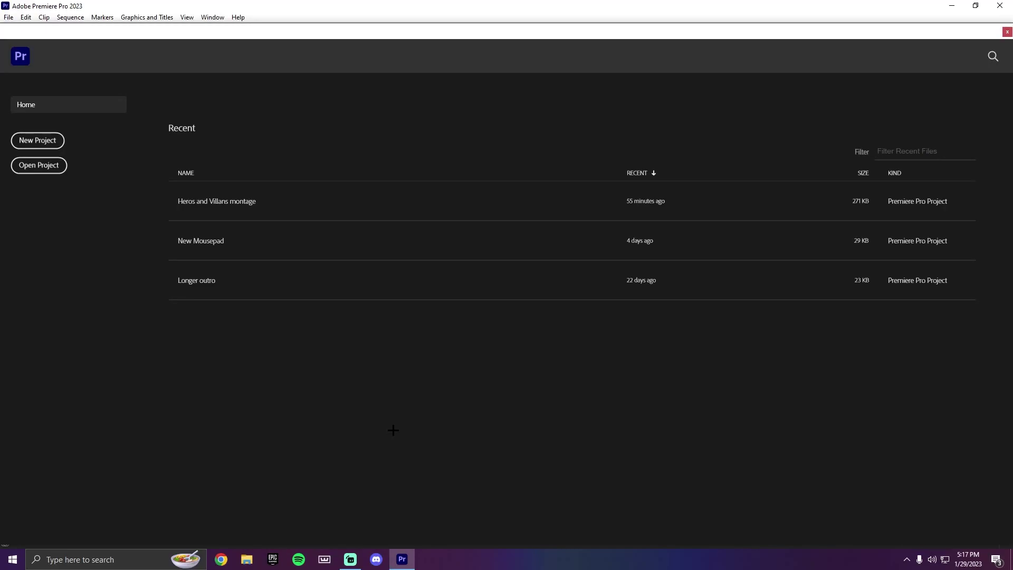
Step: Choose New Project on the Premiere Pro Home screen
{"action": "left_click", "coordinate": [52, 141]}
Step: Name the project 'Tutorial', select Premiere Pro Clips, intro outro and the instrumental MP3, and create it
{"action": "type", "text": "Tutorial"}
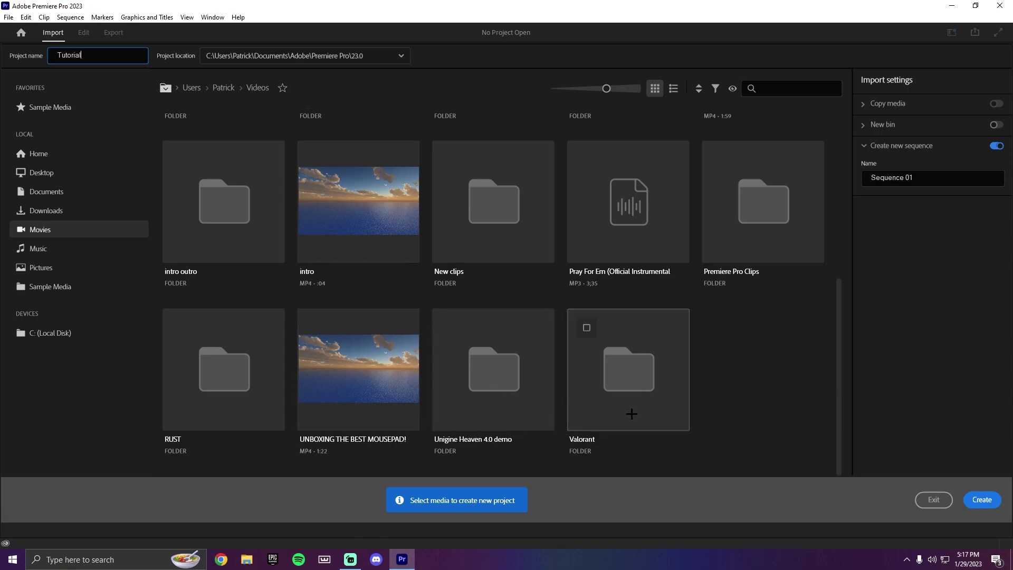
{"action": "left_click", "coordinate": [728, 205]}
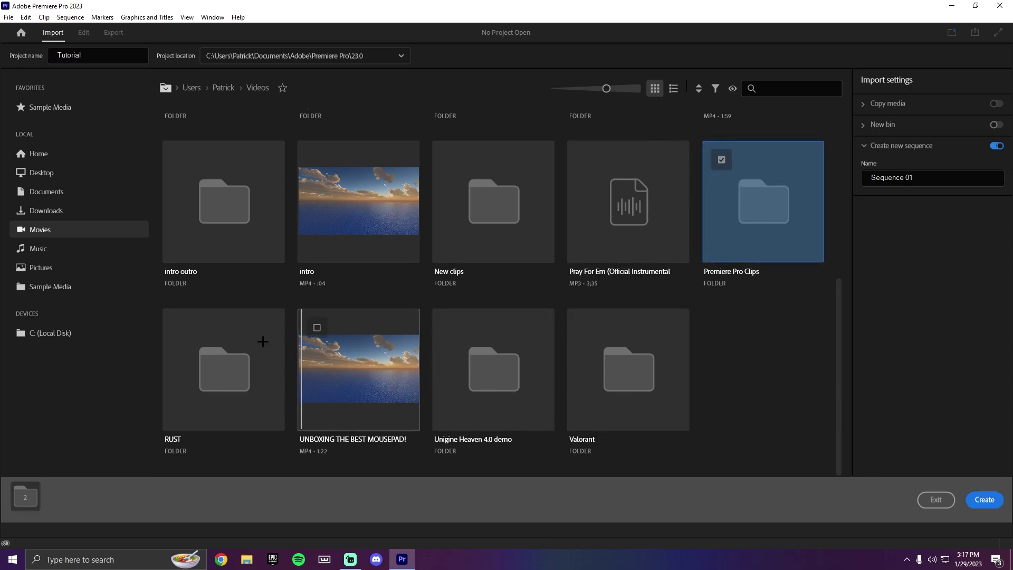
{"action": "left_click", "coordinate": [203, 223]}
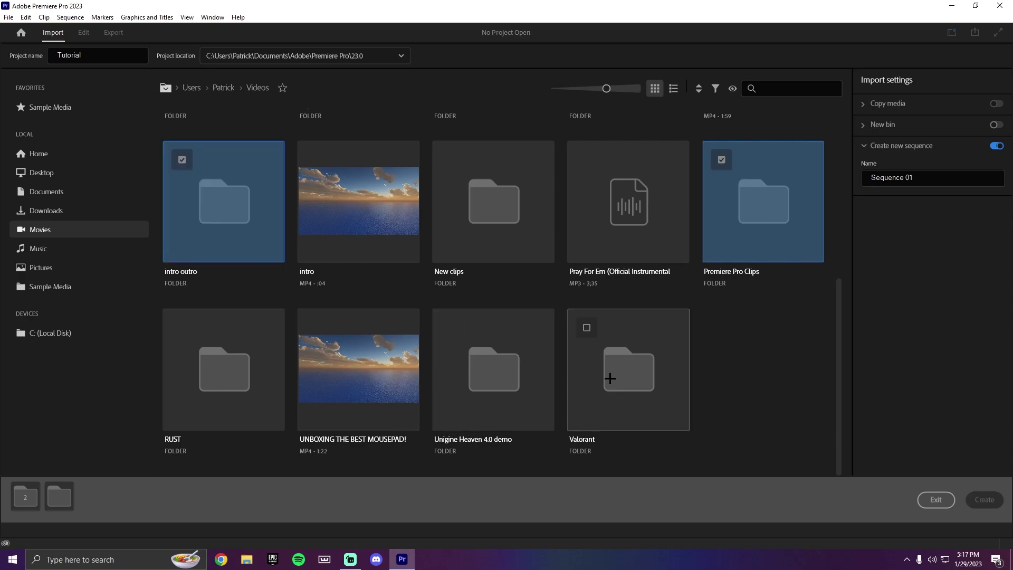
{"action": "left_click", "coordinate": [621, 203]}
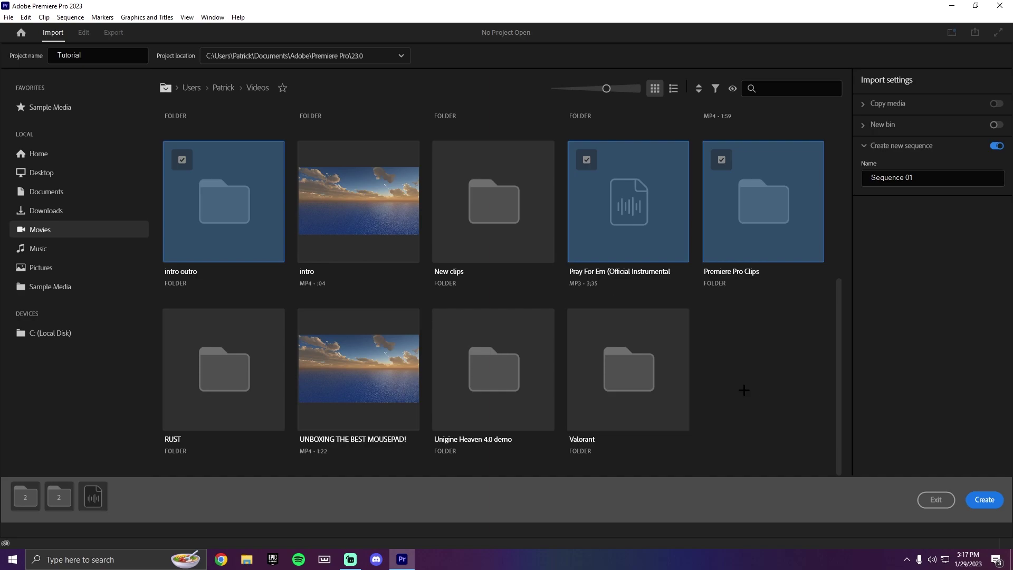
{"action": "left_click", "coordinate": [971, 506]}
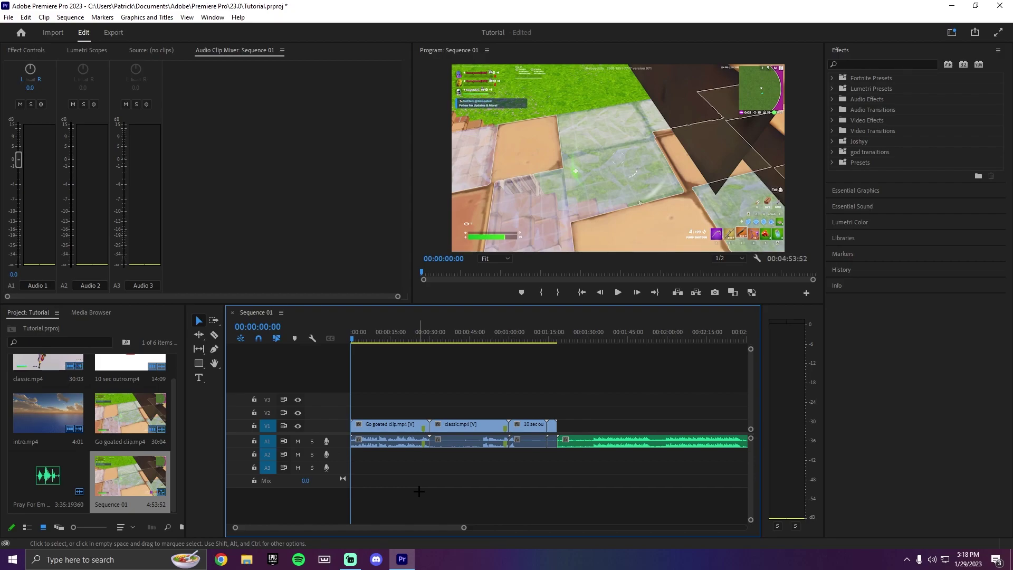
Step: Ripple Delete all clips from Sequence 01 so the timeline is empty
{"action": "right_click", "coordinate": [394, 428]}
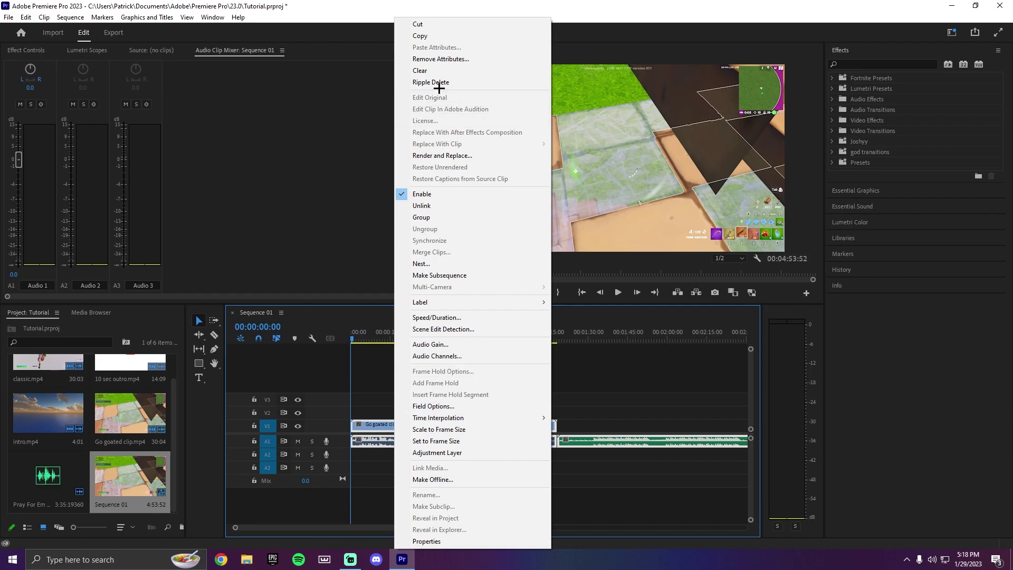
{"action": "left_click", "coordinate": [422, 71]}
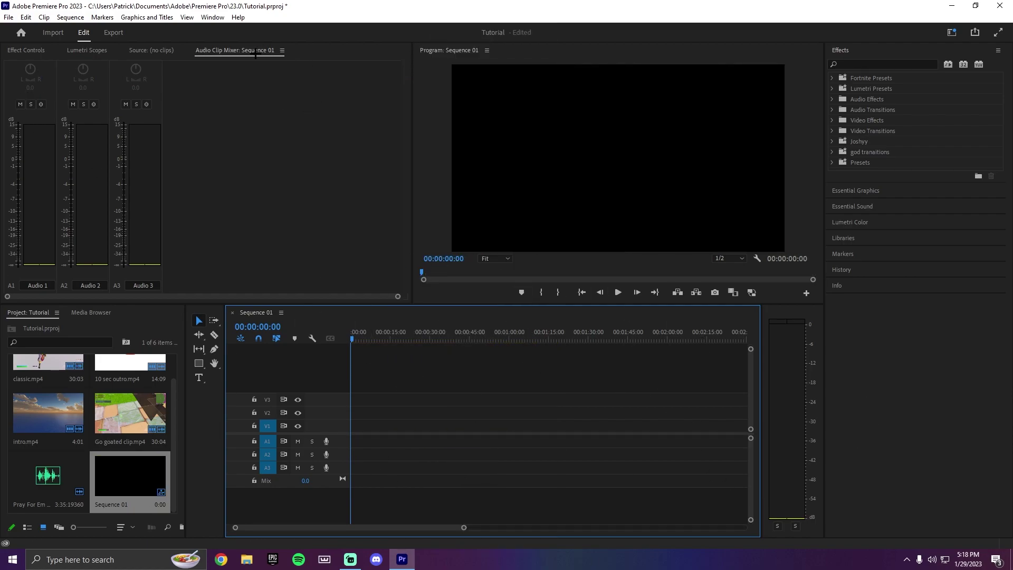
{"action": "scroll", "coordinate": [117, 474], "scroll_direction": "up", "scroll_amount": 1}
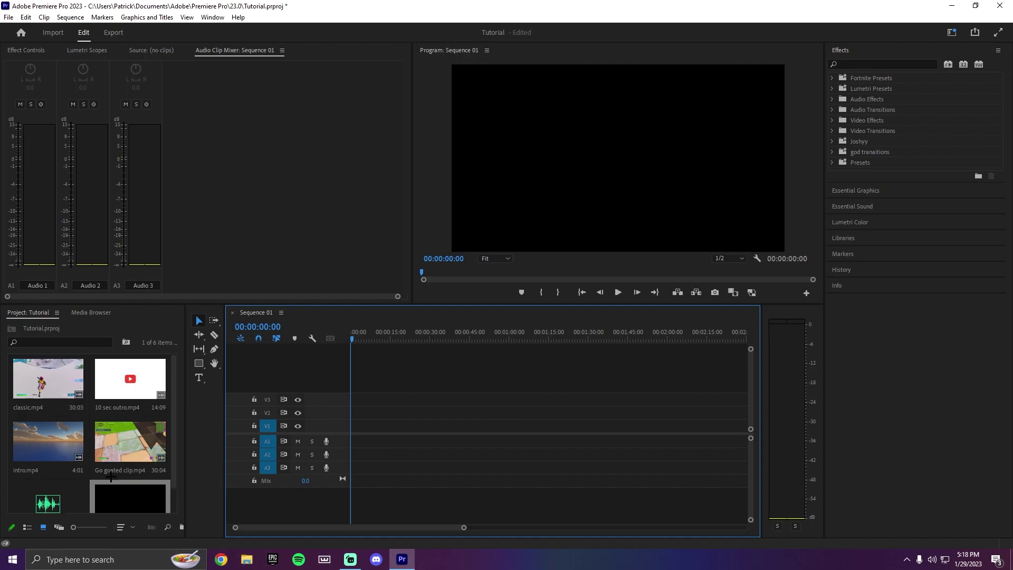
{"action": "scroll", "coordinate": [113, 479], "scroll_direction": "down", "scroll_amount": 1}
Step: Place intro.mp4 at 0:00 on V1, keeping the existing sequence settings, and preview it
{"action": "left_click_drag", "start_coordinate": [24, 411], "coordinate": [351, 429]}
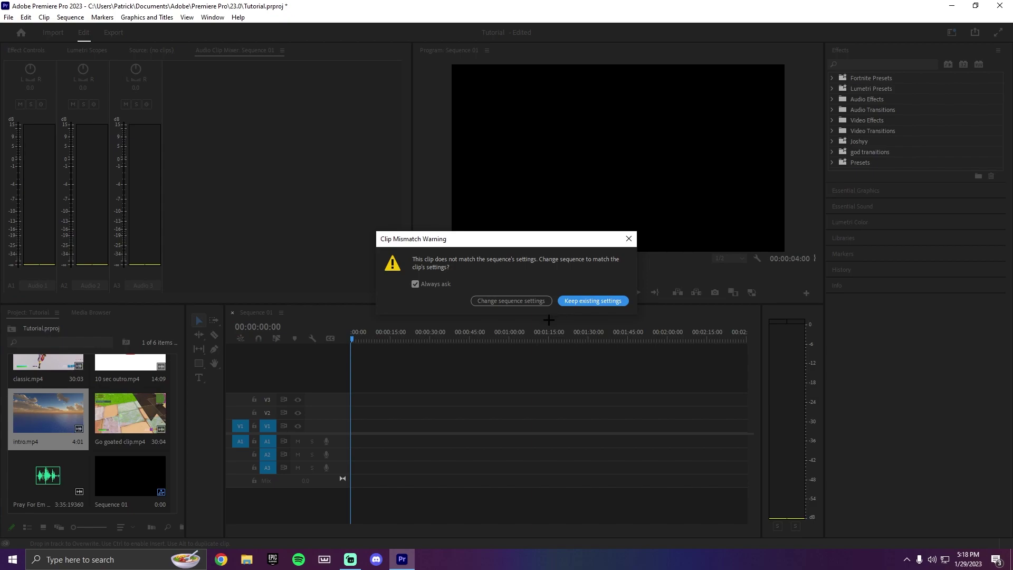
{"action": "left_click", "coordinate": [588, 301]}
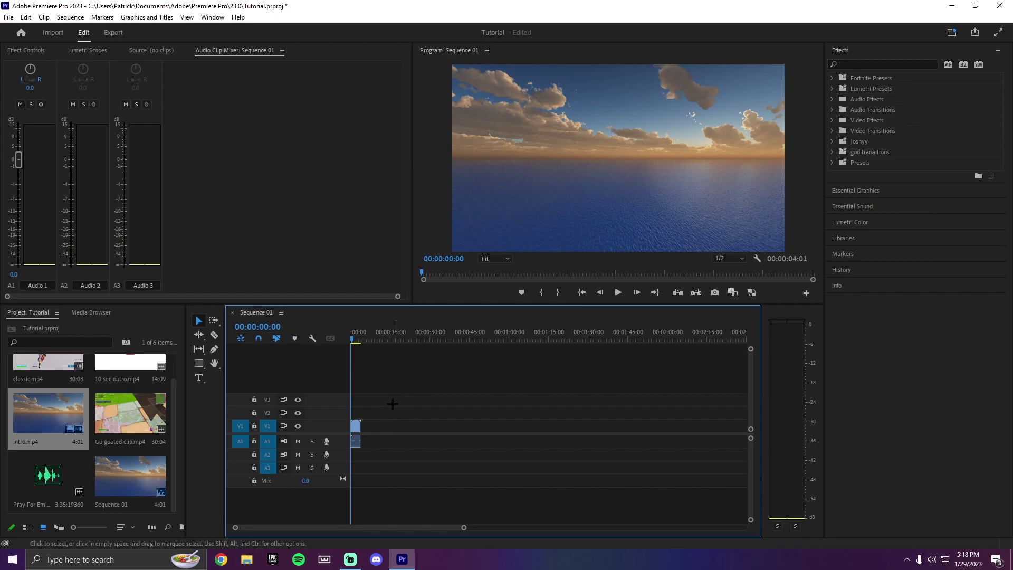
{"action": "left_click_drag", "start_coordinate": [352, 338], "coordinate": [351, 338]}
{"action": "scroll", "coordinate": [72, 464], "scroll_direction": "up", "scroll_amount": 1}
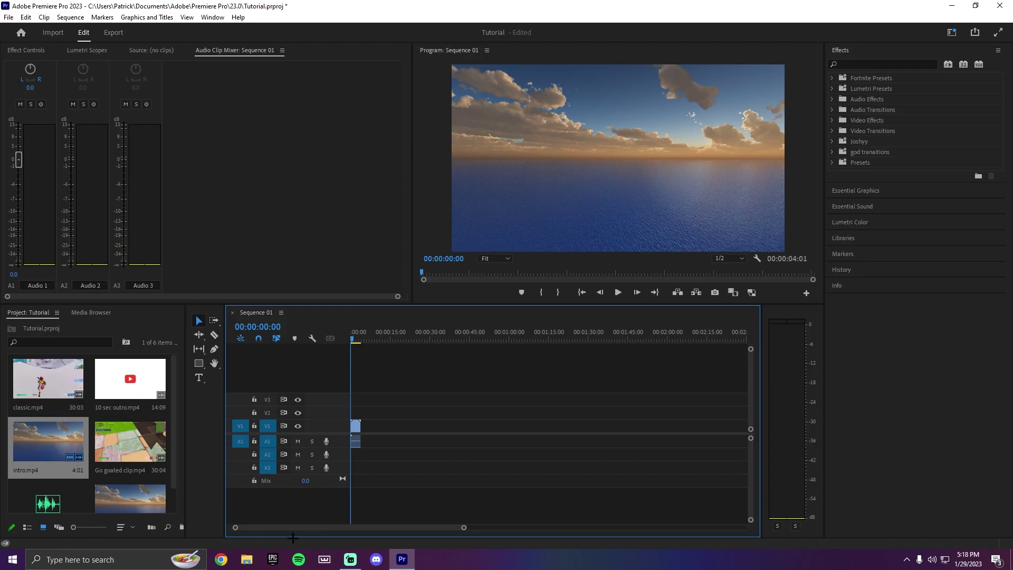
{"action": "scroll", "coordinate": [66, 481], "scroll_direction": "down", "scroll_amount": 1}
Step: Add Pray For Em to audio track A2 at the sequence start and play it
{"action": "left_click_drag", "start_coordinate": [26, 483], "coordinate": [356, 454]}
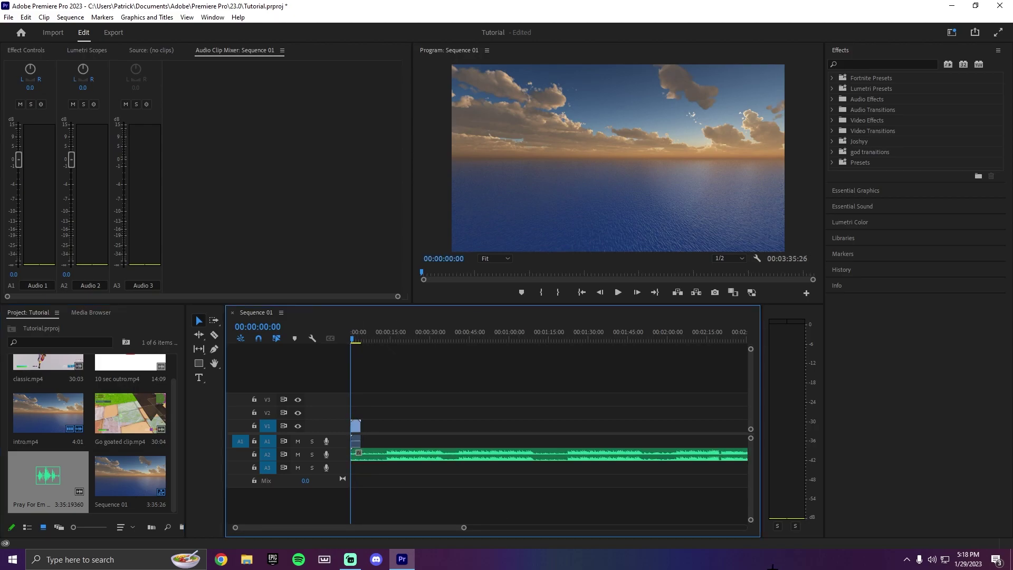
{"action": "left_click", "coordinate": [436, 452]}
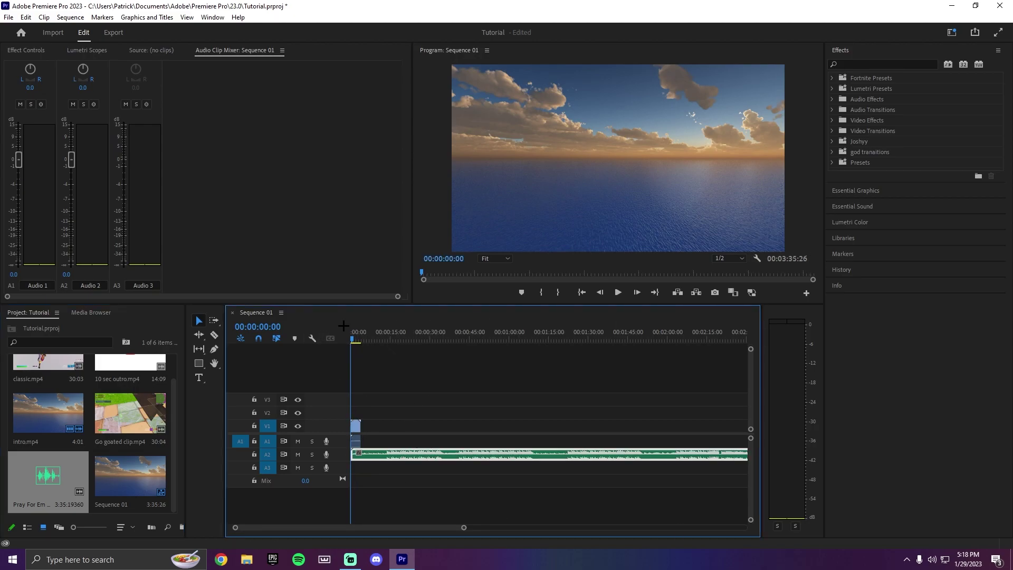
{"action": "key", "text": "space"}
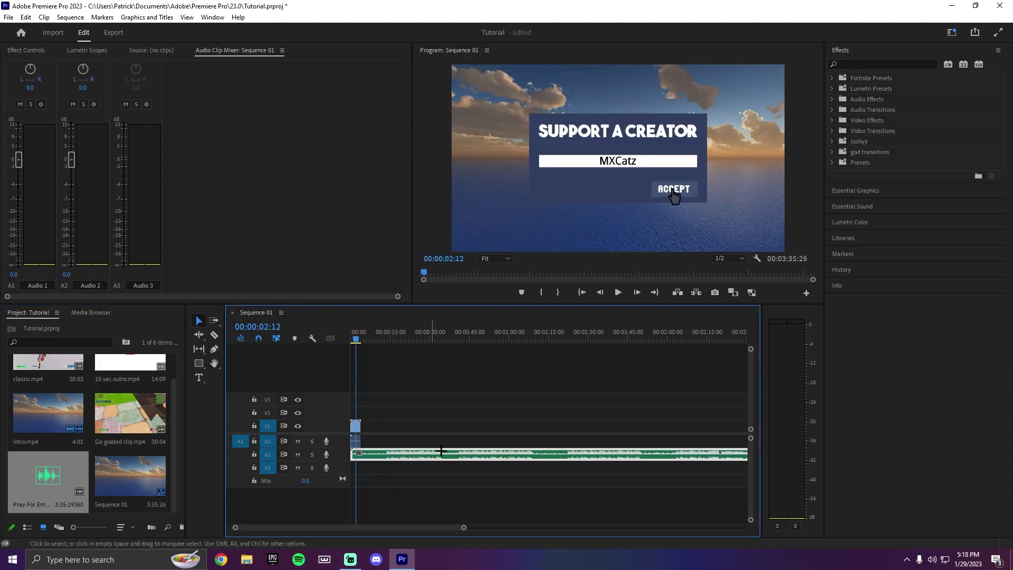
Step: Lower the music clip's audio gain by -7 dB and play the sequence
{"action": "right_click", "coordinate": [436, 458]}
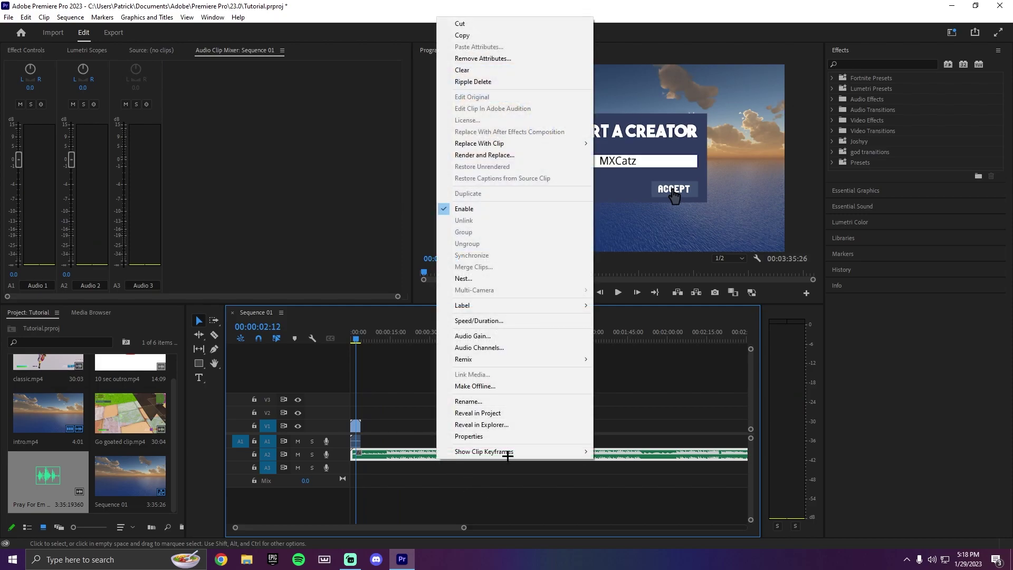
{"action": "left_click", "coordinate": [495, 336]}
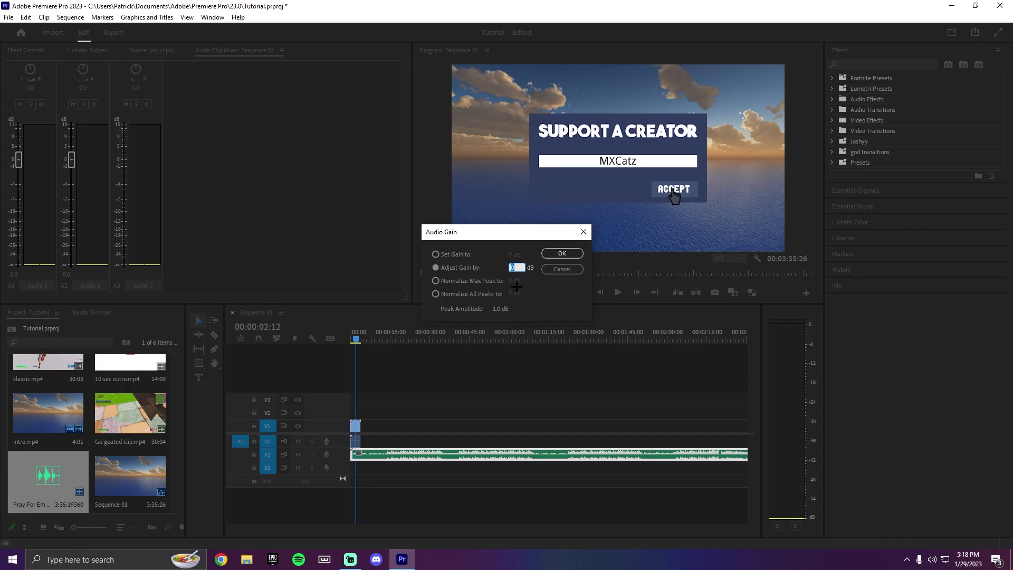
{"action": "type", "text": "-7"}
{"action": "left_click", "coordinate": [562, 253]}
{"action": "left_click", "coordinate": [618, 292]}
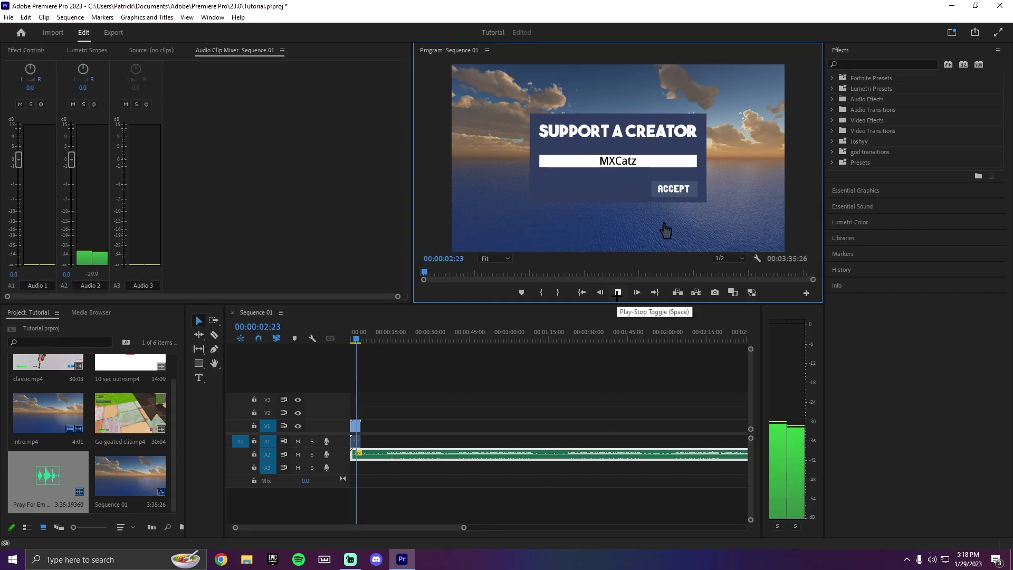
Step: Play the sequence from 00:00:18:48, just past the intro, then stop
{"action": "left_click", "coordinate": [399, 335]}
{"action": "left_click", "coordinate": [618, 292]}
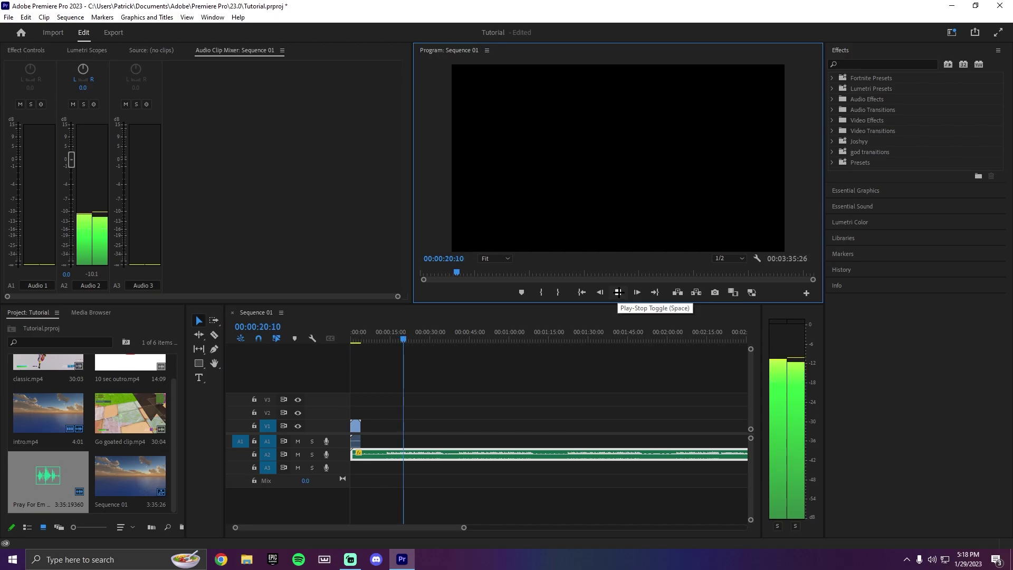
{"action": "left_click", "coordinate": [618, 292]}
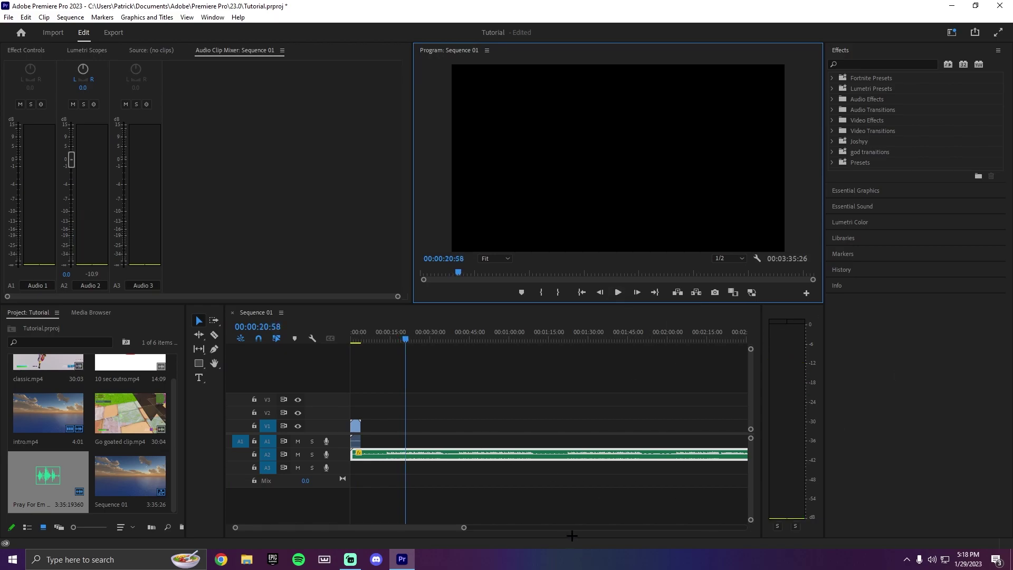
Step: Scrub back into the intro and replay it over the background music
{"action": "left_click", "coordinate": [405, 339]}
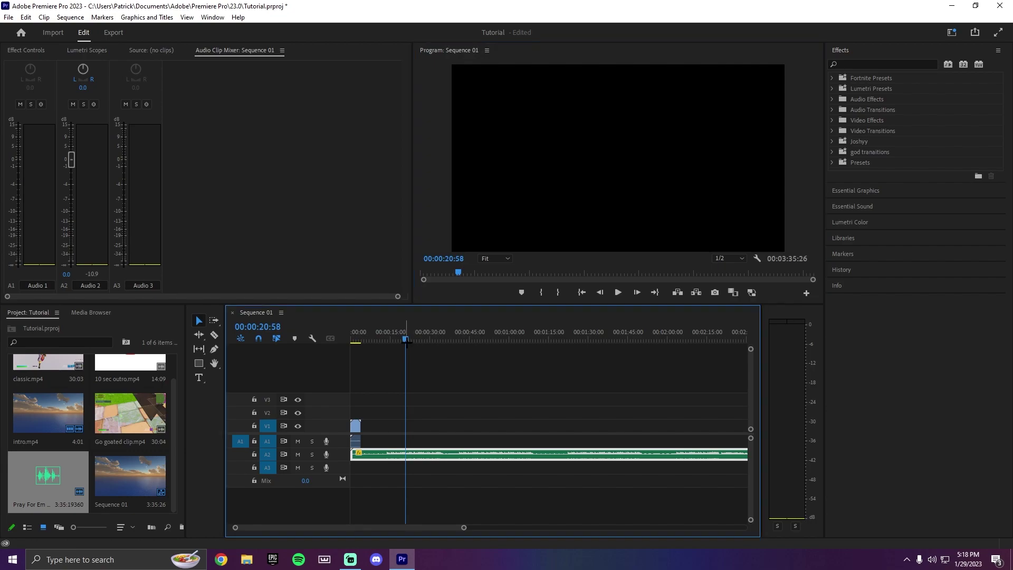
{"action": "mouse_move", "coordinate": [398, 338]}
{"action": "left_mouse_down"}
{"action": "mouse_move", "coordinate": [364, 339]}
{"action": "mouse_move", "coordinate": [391, 339]}
{"action": "mouse_move", "coordinate": [383, 343]}
{"action": "left_mouse_up"}
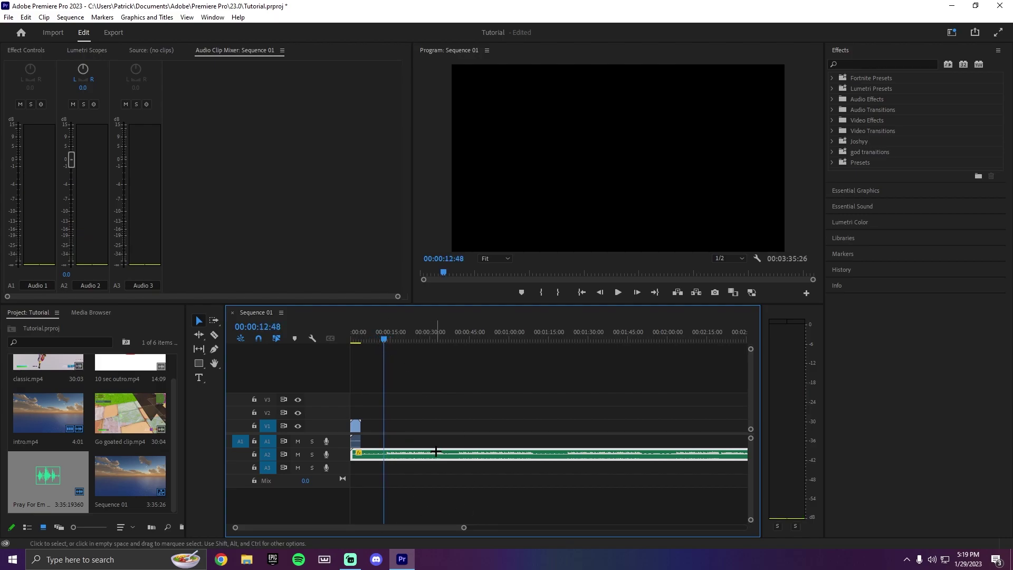
{"action": "left_click", "coordinate": [618, 291]}
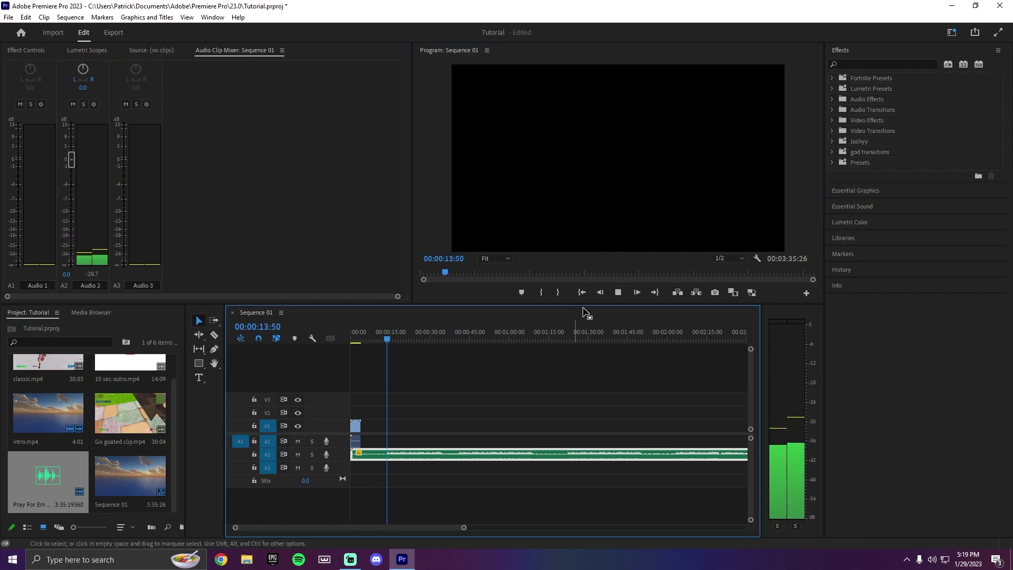
{"action": "left_click_drag", "start_coordinate": [389, 341], "coordinate": [361, 339]}
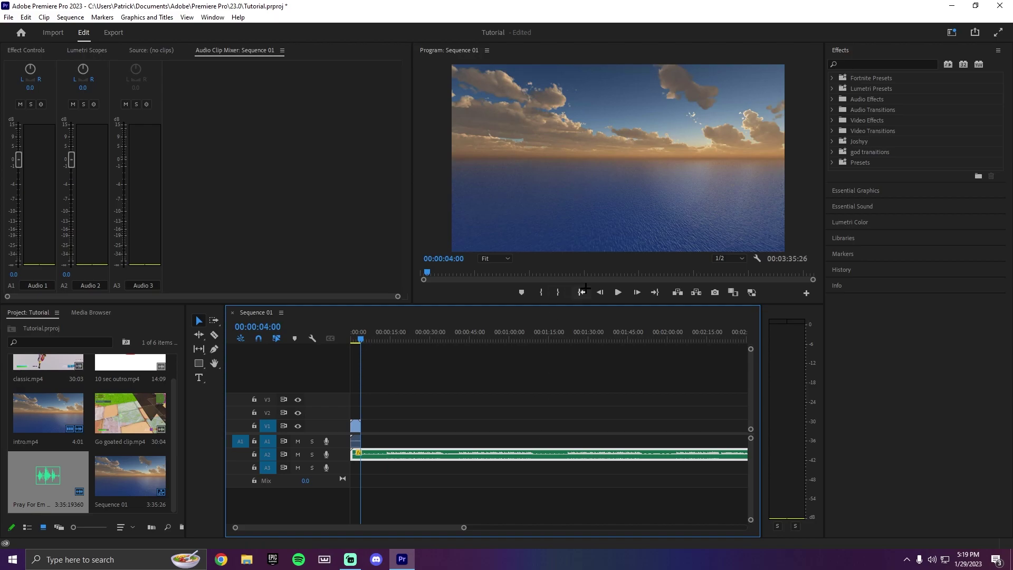
{"action": "left_click", "coordinate": [617, 292]}
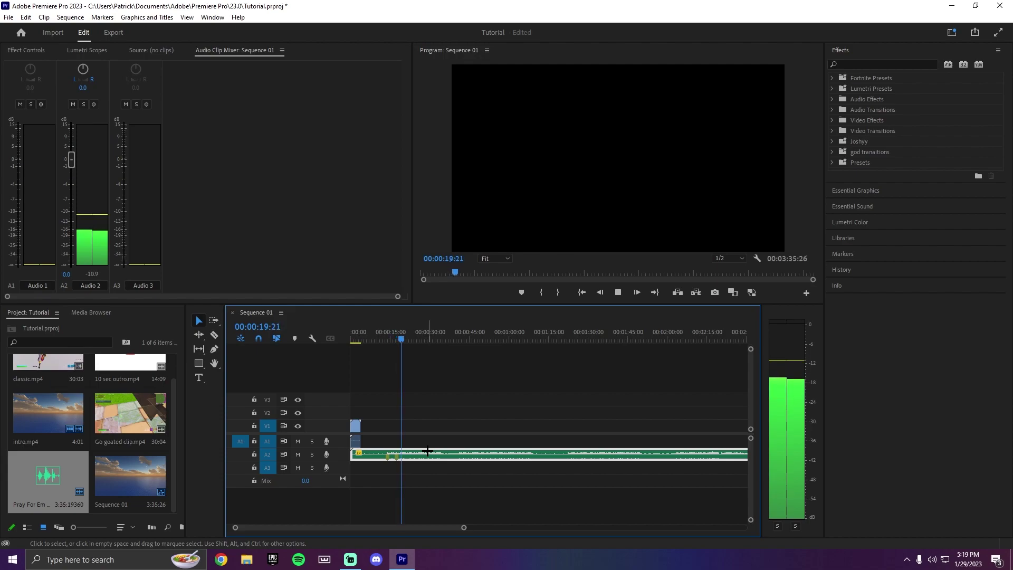
{"action": "left_click", "coordinate": [618, 291]}
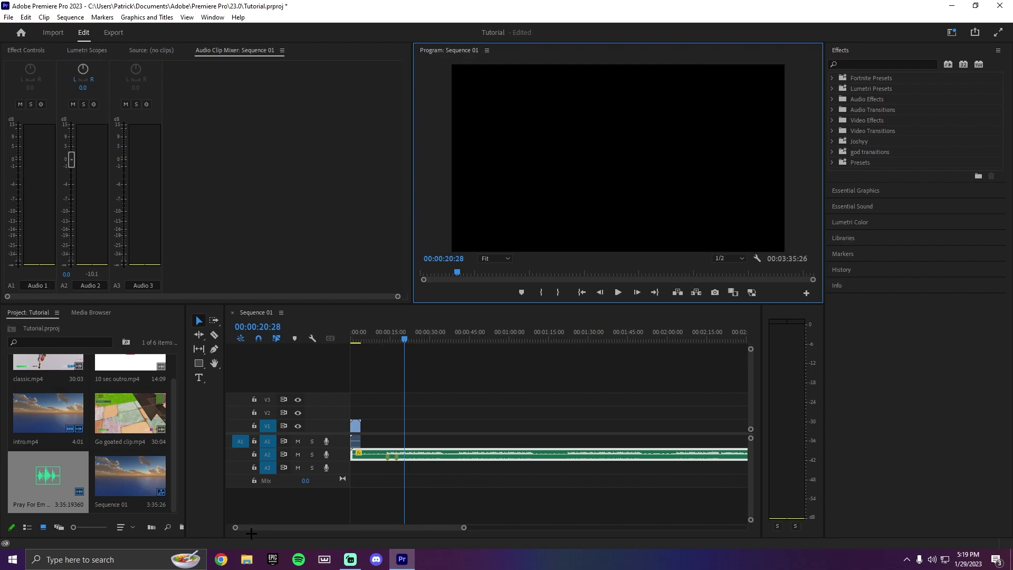
{"action": "scroll", "coordinate": [96, 432], "scroll_direction": "up", "scroll_amount": 1}
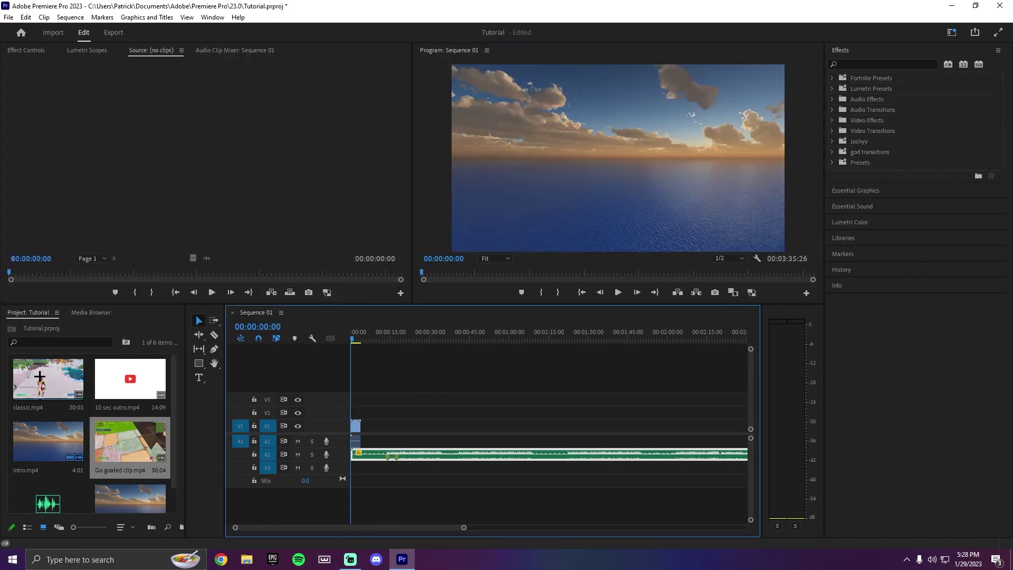
Step: Add classic.mp4 to V1/A1 after the intro
{"action": "left_click", "coordinate": [47, 379]}
{"action": "left_click_drag", "start_coordinate": [329, 454], "coordinate": [368, 447]}
{"action": "left_click_drag", "start_coordinate": [399, 338], "coordinate": [366, 341]}
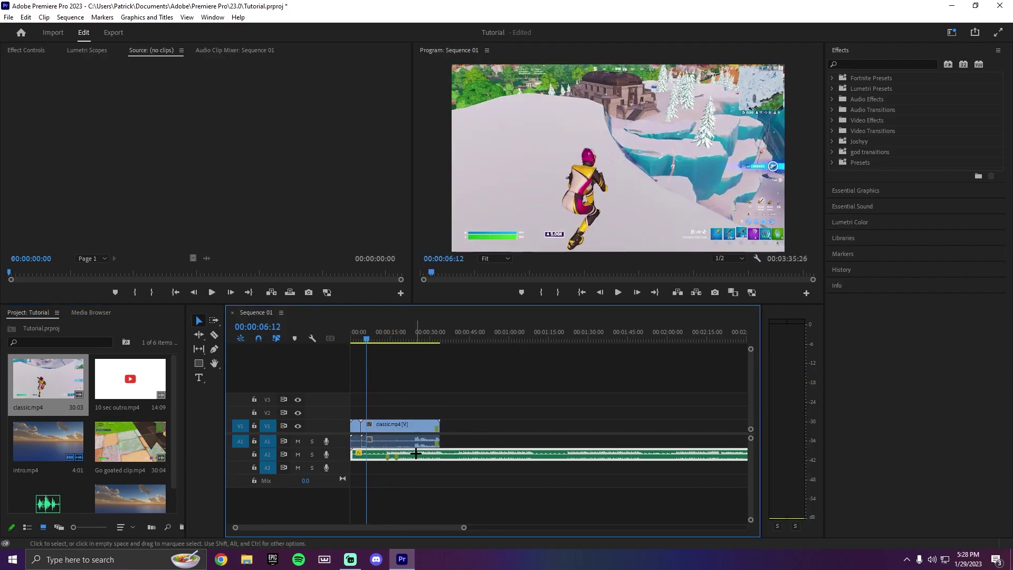
Step: Unlink classic.mp4's audio, clear it from A1, and play the muted gameplay
{"action": "left_click", "coordinate": [412, 427]}
{"action": "right_click", "coordinate": [412, 427]}
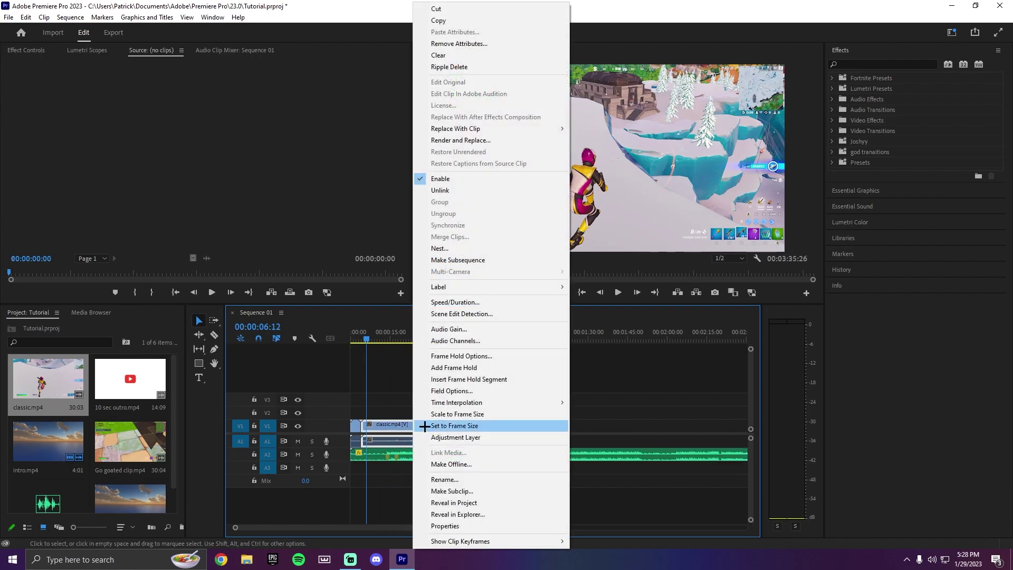
{"action": "left_click", "coordinate": [516, 188]}
{"action": "left_click", "coordinate": [395, 439]}
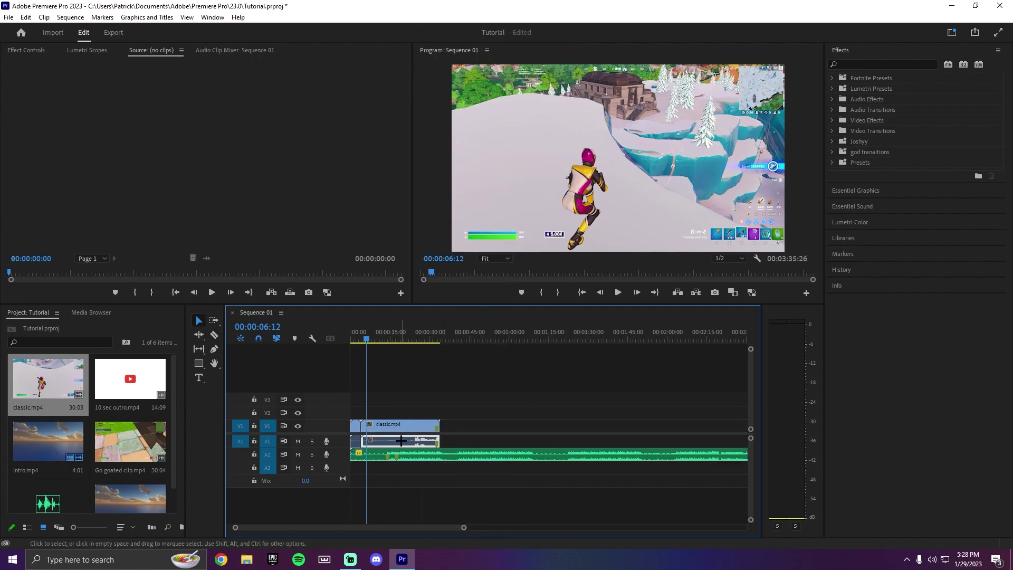
{"action": "right_click", "coordinate": [408, 440]}
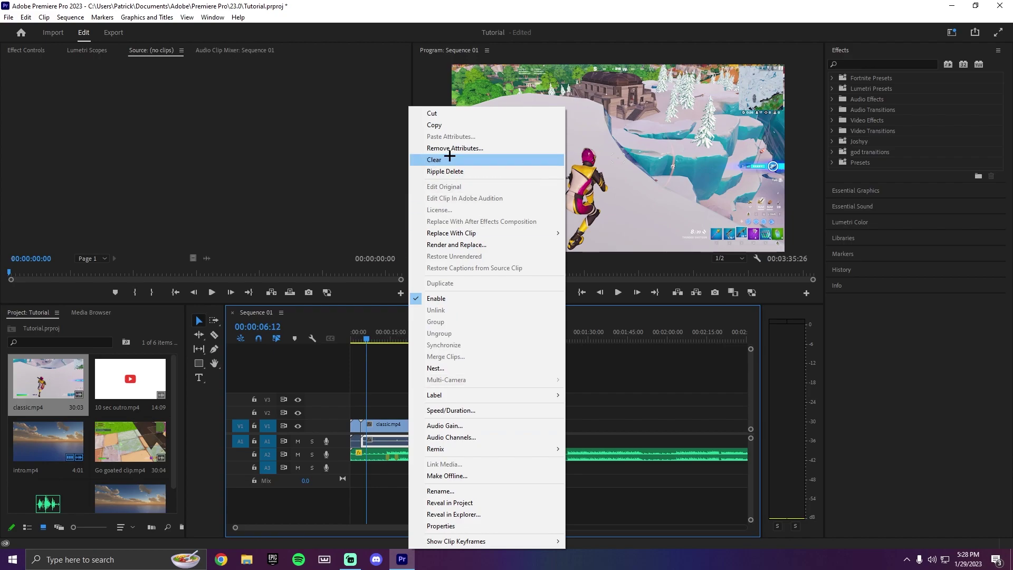
{"action": "left_click", "coordinate": [464, 158]}
{"action": "left_click_drag", "start_coordinate": [380, 427], "coordinate": [380, 437]}
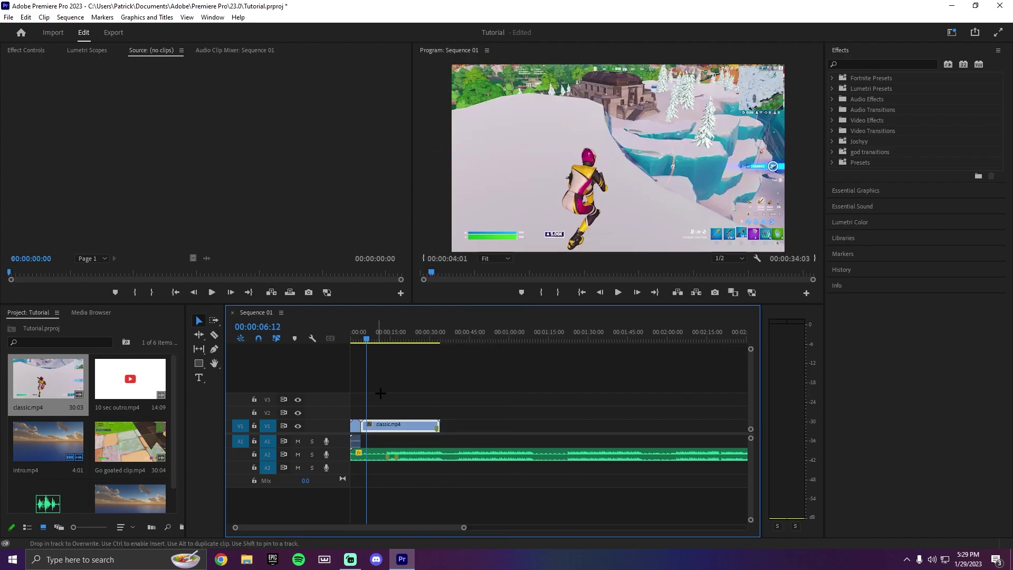
{"action": "left_click", "coordinate": [616, 293]}
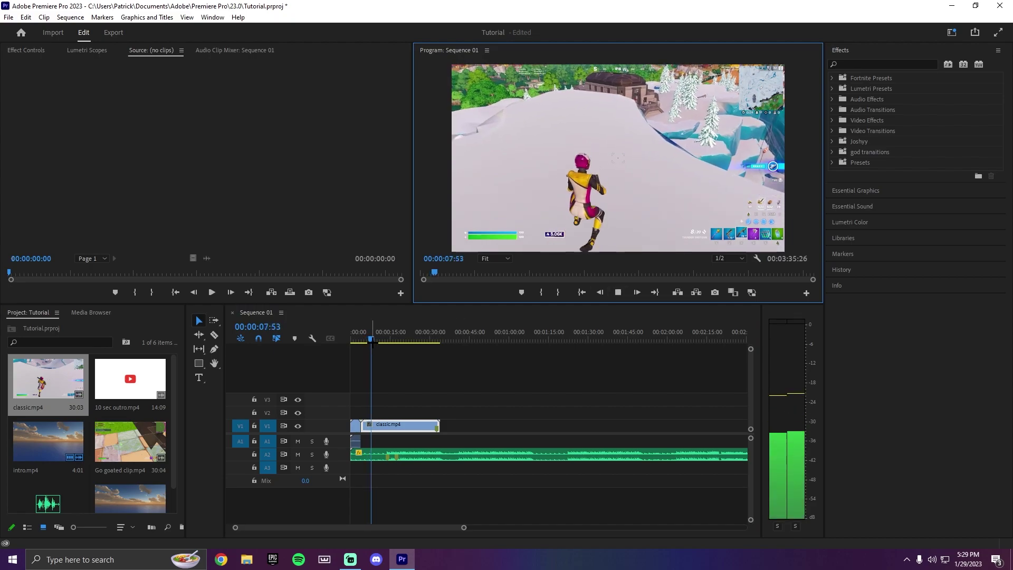
Step: Scrub to about 30 seconds, play, and frame-step to 00:00:32:27
{"action": "left_click", "coordinate": [407, 346]}
{"action": "left_click_drag", "start_coordinate": [374, 338], "coordinate": [430, 338]}
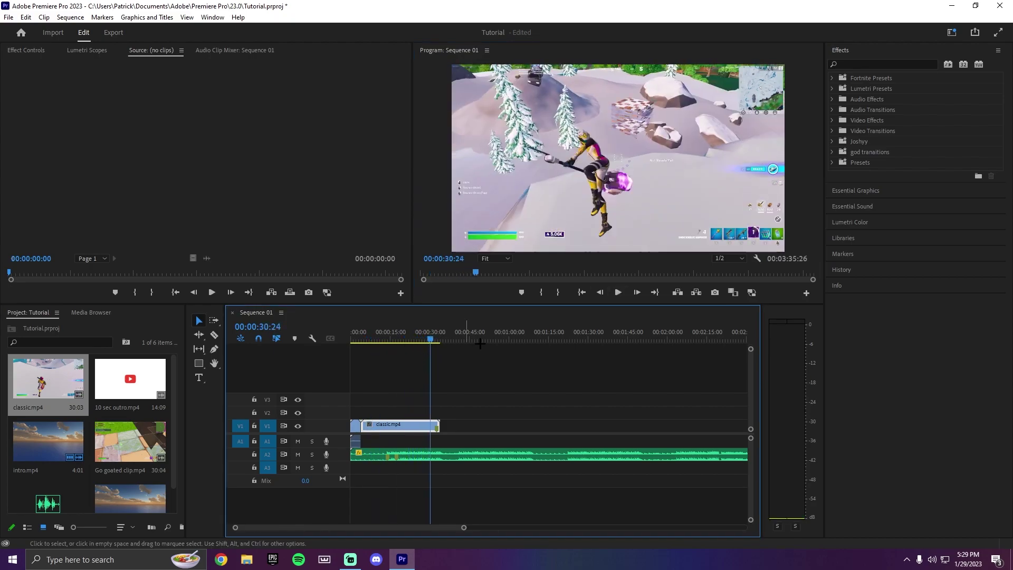
{"action": "left_click", "coordinate": [618, 292]}
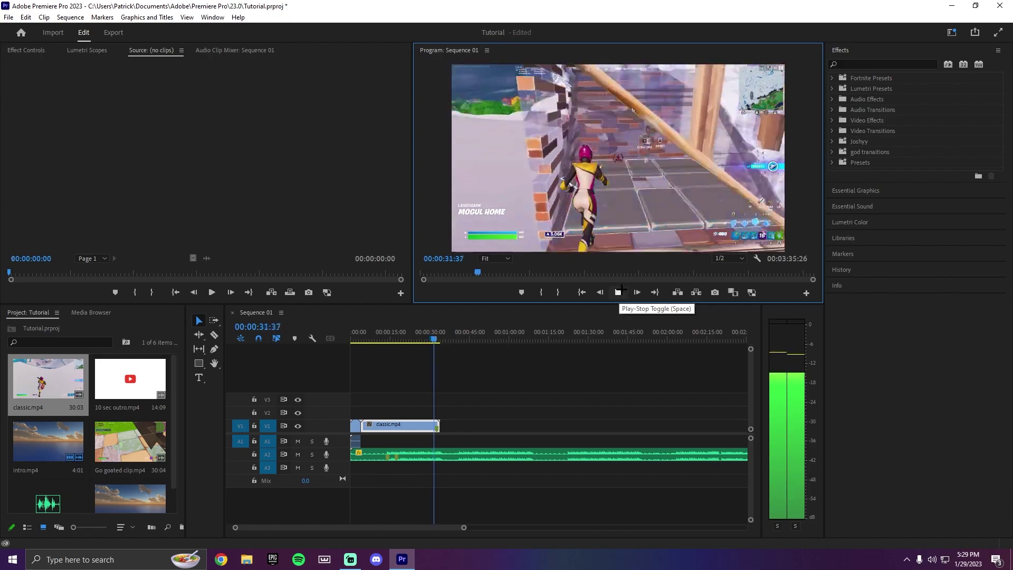
{"action": "left_click", "coordinate": [619, 291]}
{"action": "key", "text": "Left"}
{"action": "key", "text": "Left"}
{"action": "key", "text": "Left"}
{"action": "key", "text": "Left"}
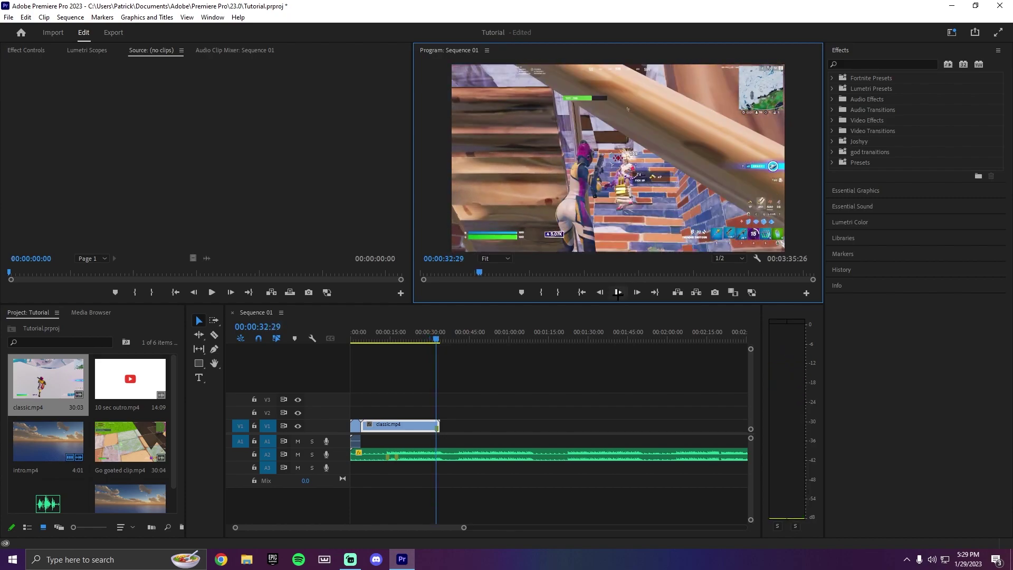
{"action": "key", "text": "Right"}
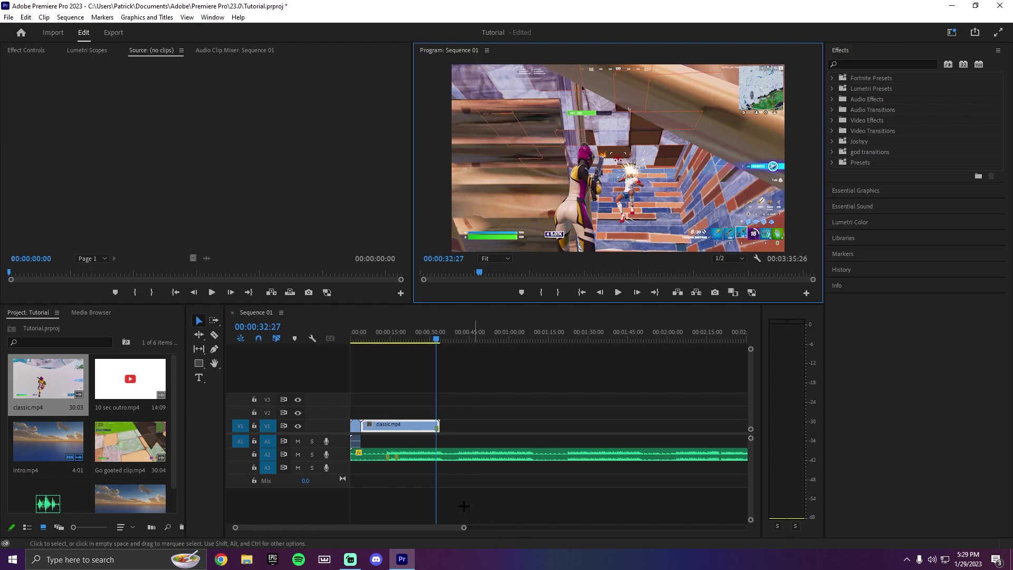
{"action": "left_click", "coordinate": [438, 425]}
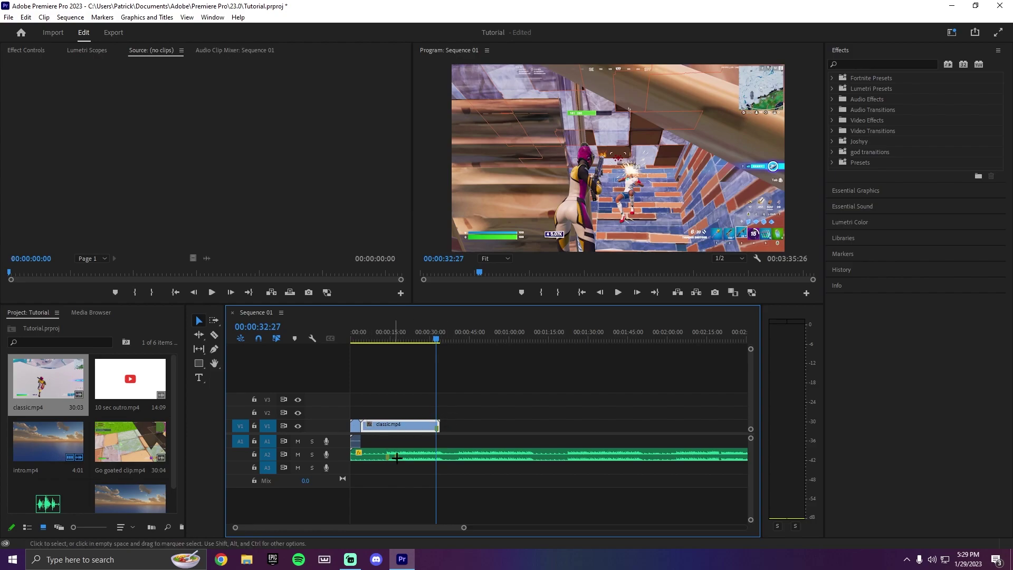
Step: Trim classic.mp4's start to the playhead and slide it left against the intro
{"action": "left_click_drag", "start_coordinate": [363, 425], "coordinate": [411, 425]}
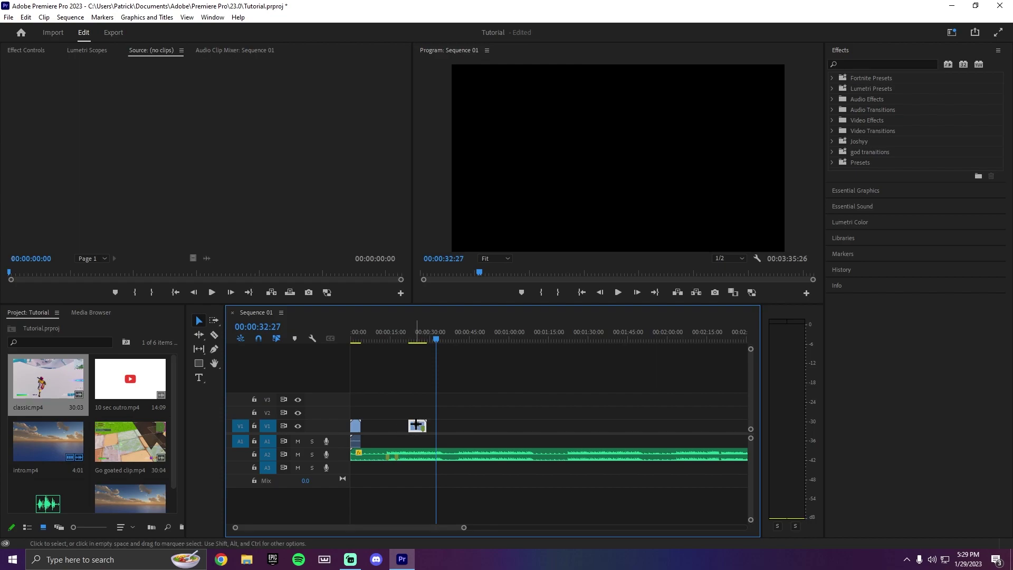
{"action": "left_click_drag", "start_coordinate": [414, 425], "coordinate": [382, 428]}
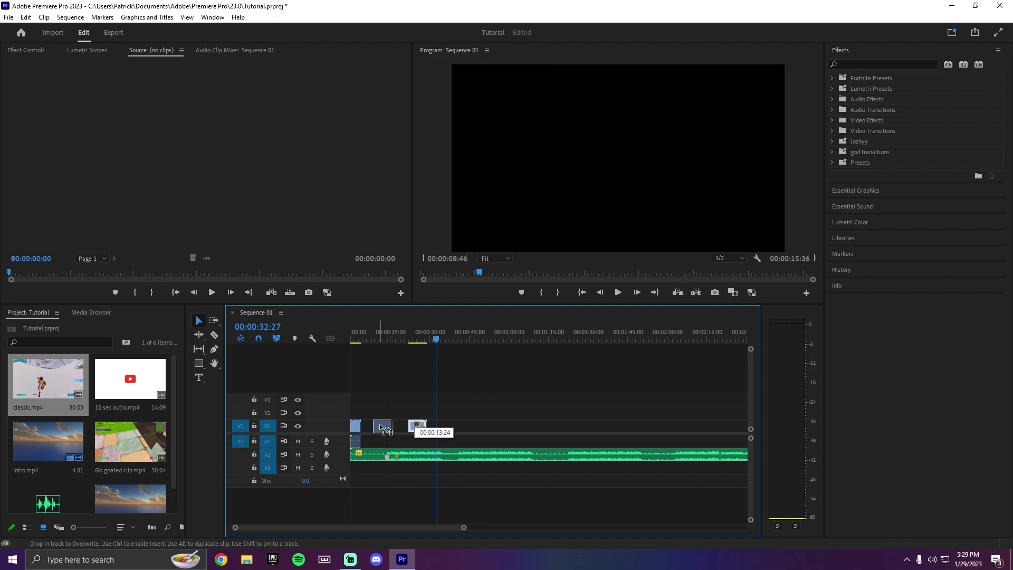
{"action": "left_click_drag", "start_coordinate": [379, 423], "coordinate": [360, 425]}
{"action": "key", "text": "Home"}
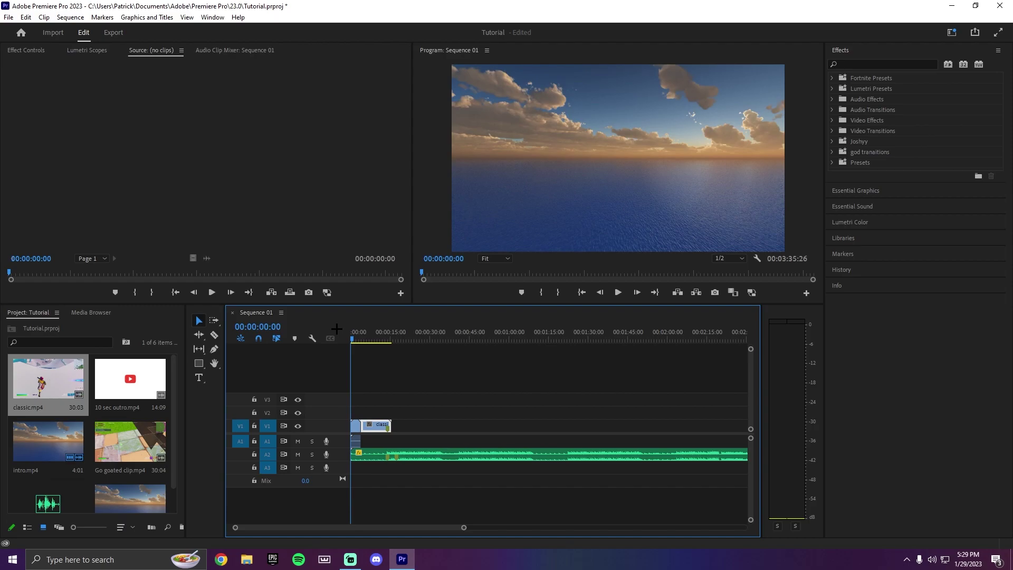
Step: Play the edited sequence from the start, then select the A2 music and V1 gameplay clips
{"action": "left_click", "coordinate": [618, 293]}
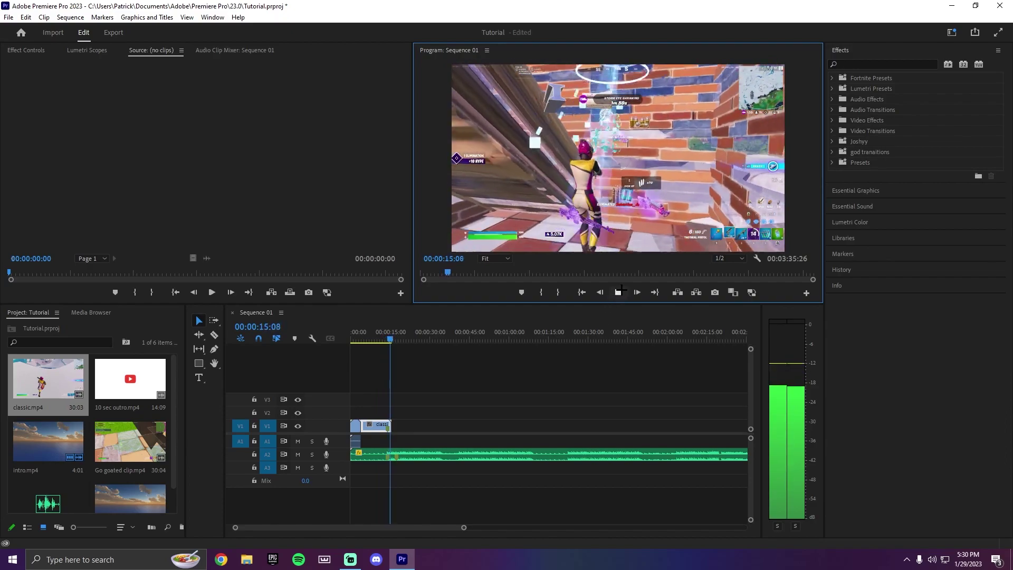
{"action": "key", "text": "space"}
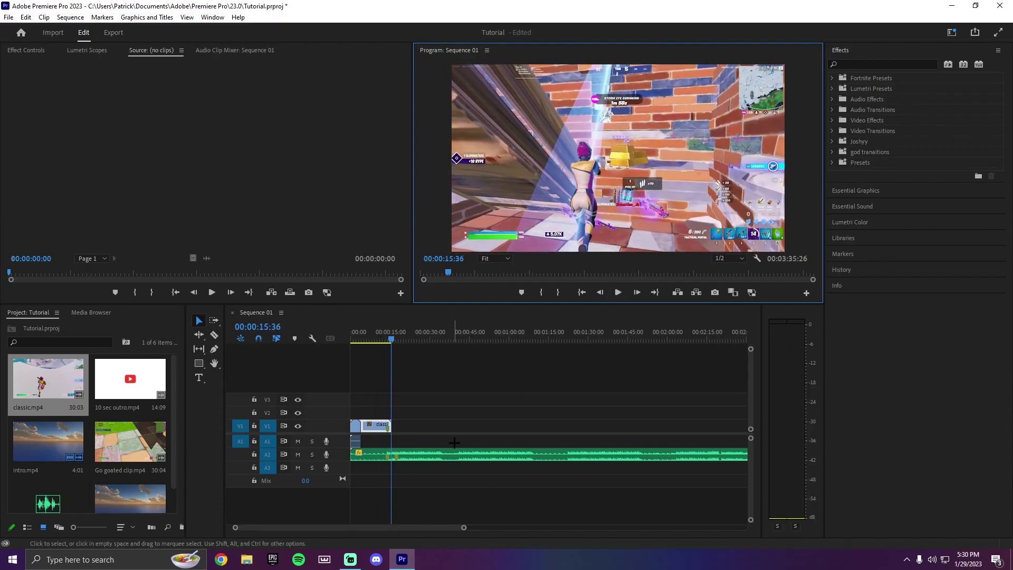
{"action": "left_click", "coordinate": [448, 449]}
{"action": "left_click", "coordinate": [376, 423]}
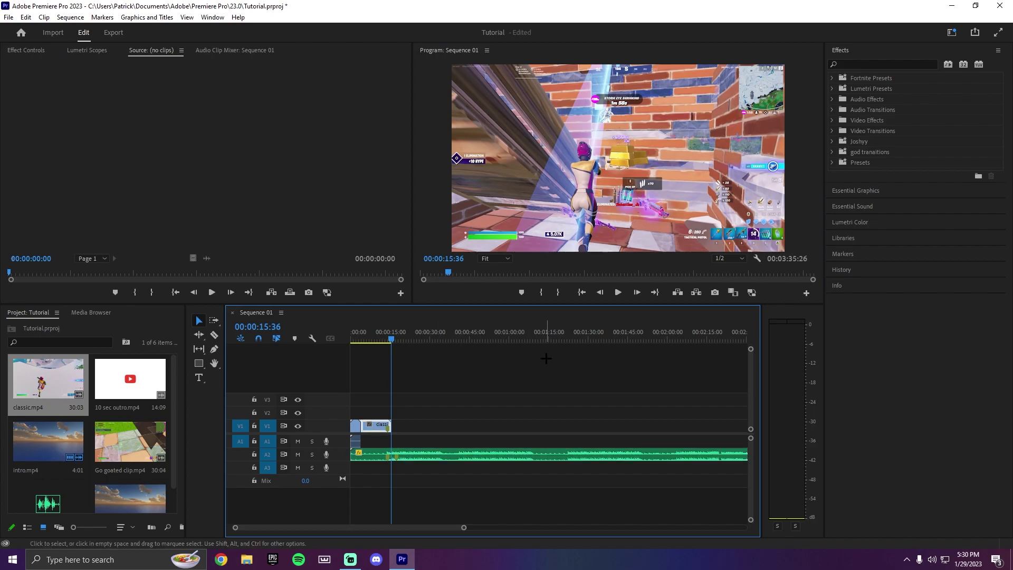